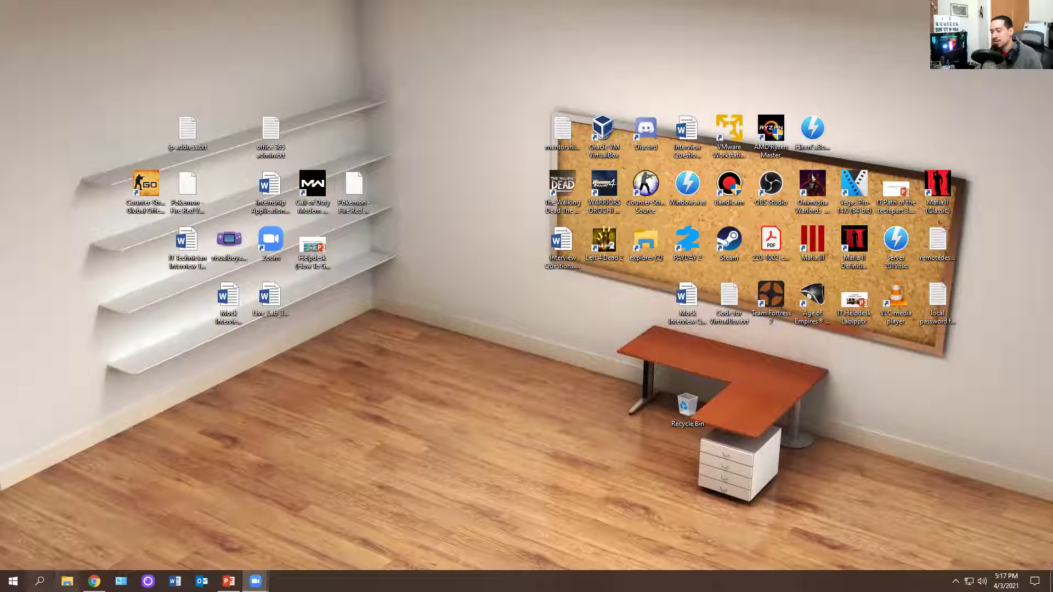
Switch to Chrome, add Jira Service Management as the second free product on the Atlassian page and continue to the sign-up form
click(94, 581)
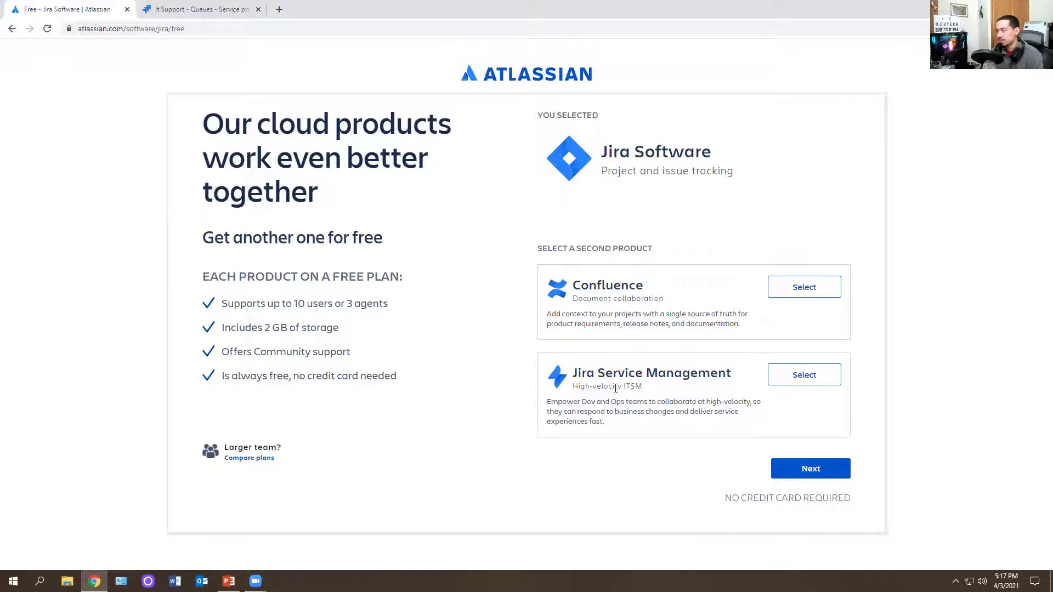
drag(725, 373, 633, 365)
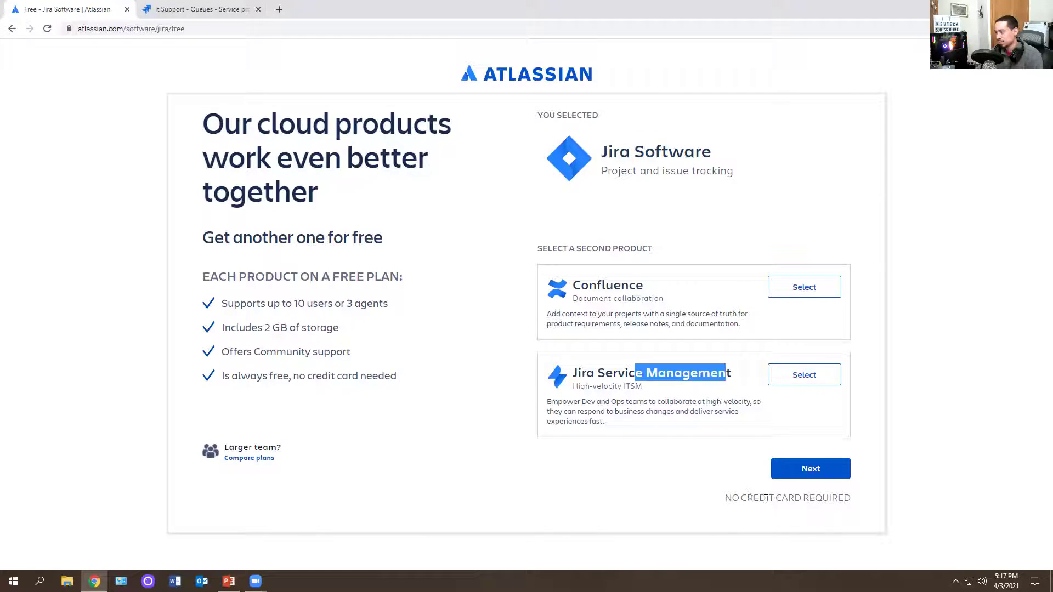
click(835, 510)
drag(834, 510, 716, 500)
click(771, 414)
click(805, 378)
click(805, 470)
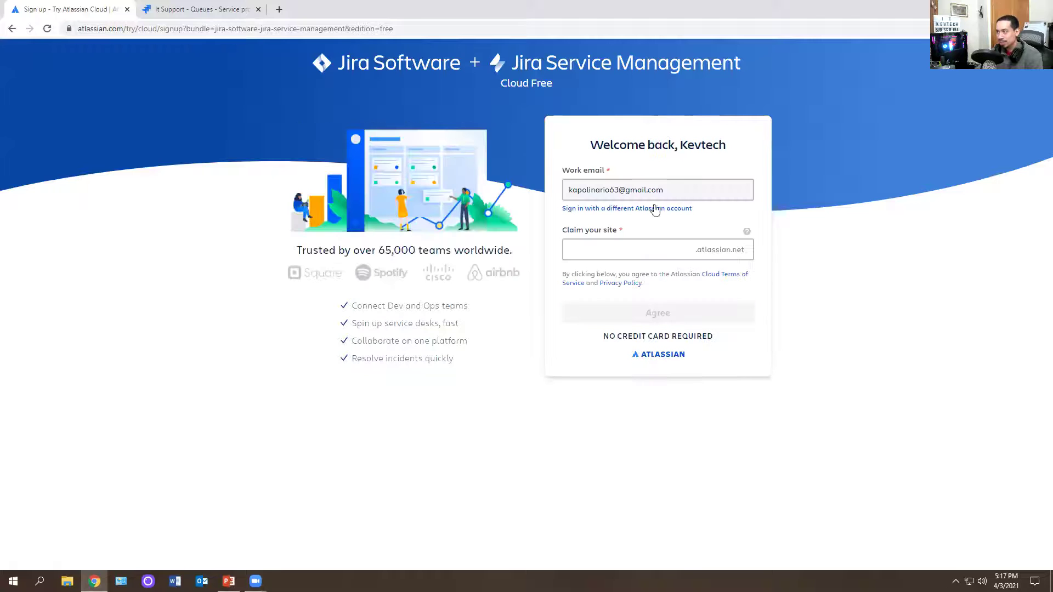
Close the sign-up page and start a new issue in the It Support project with the summary "Outlook Issue"
click(586, 251)
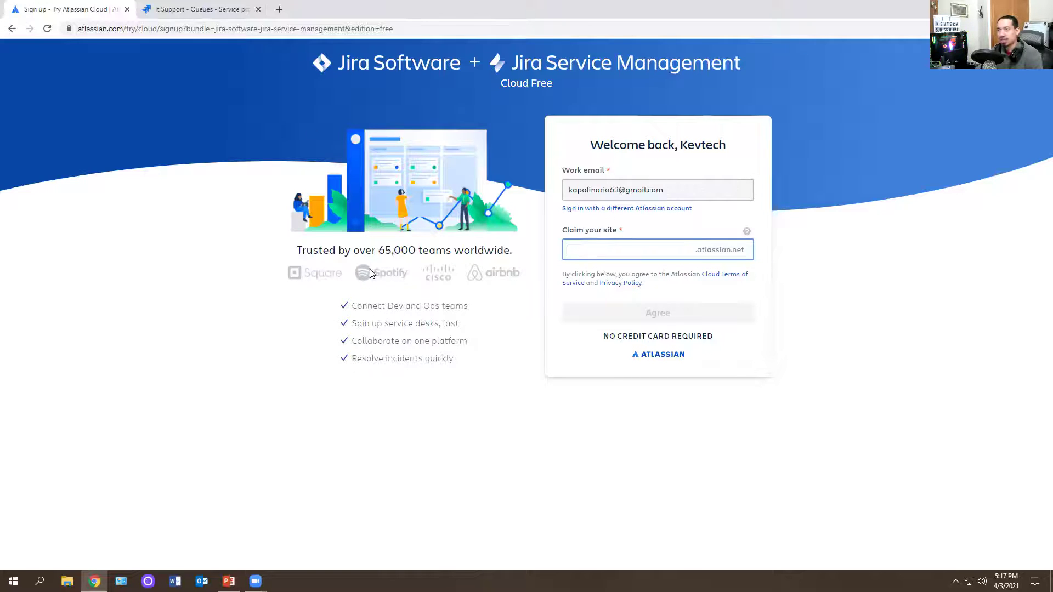
click(127, 9)
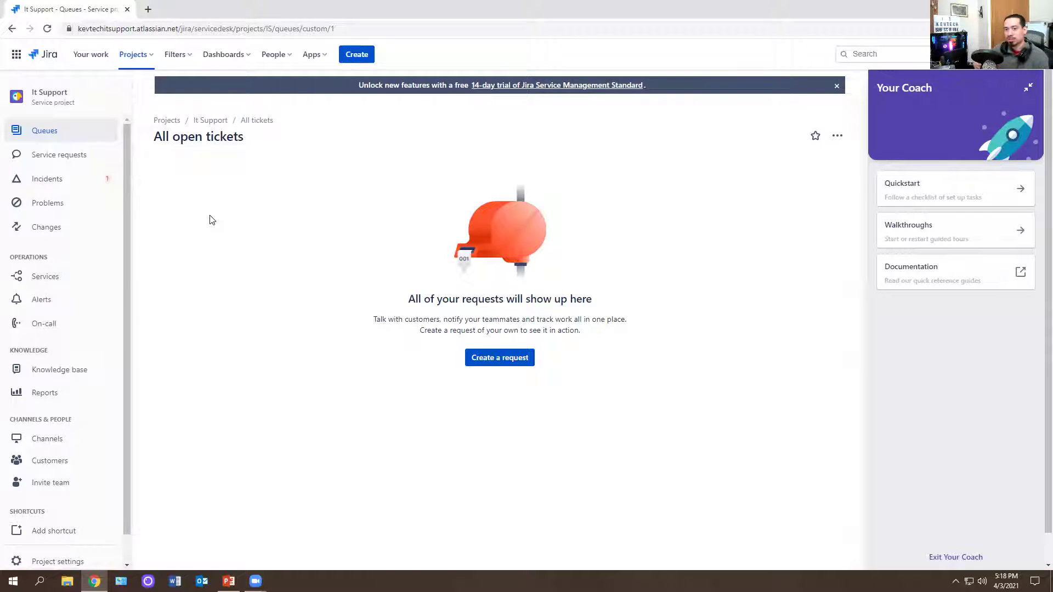
click(362, 55)
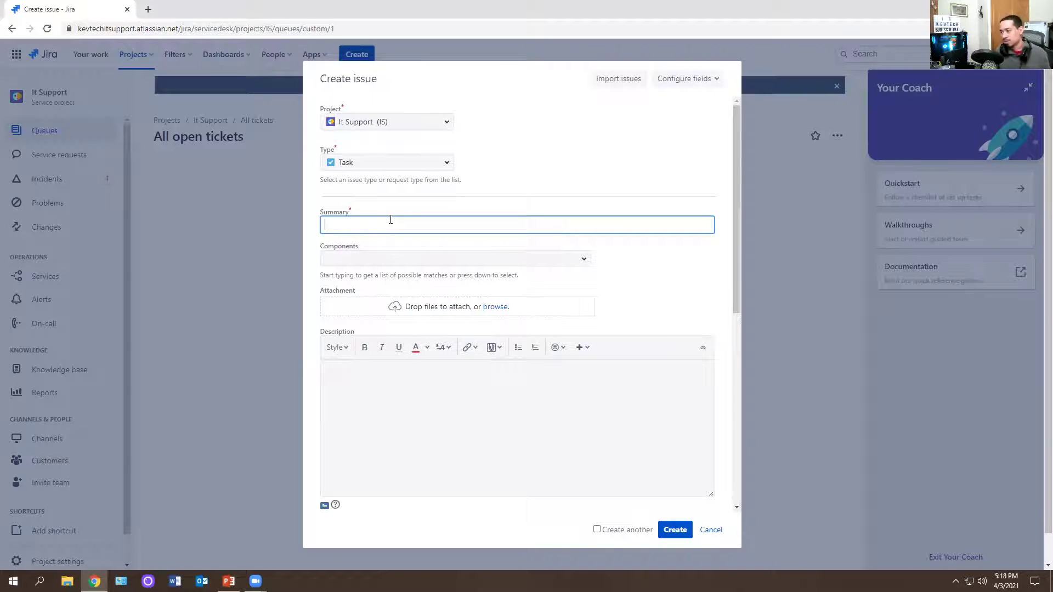
text(O)
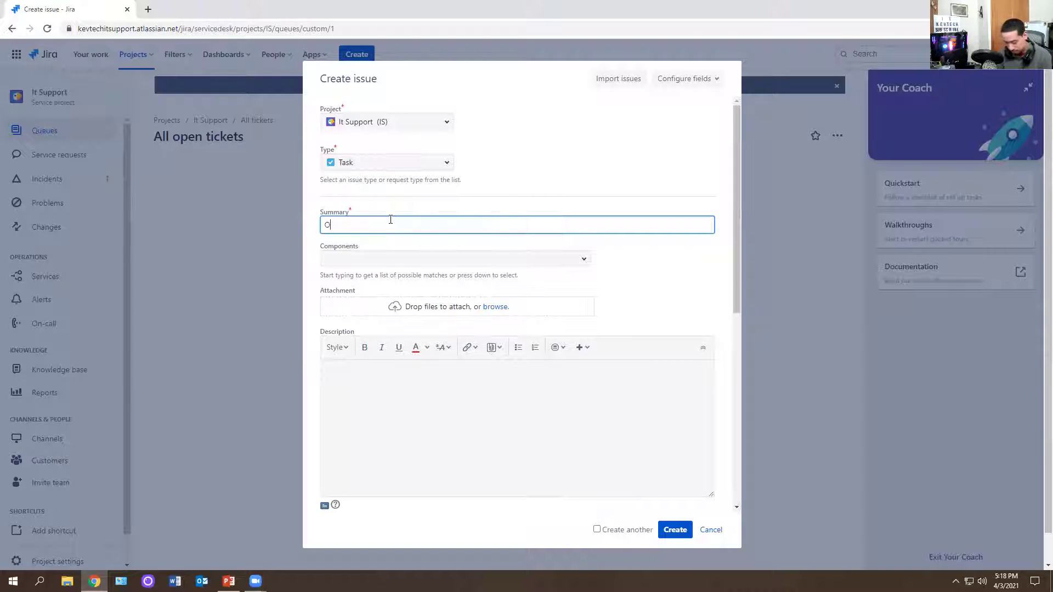
text(utlook Issue)
click(423, 311)
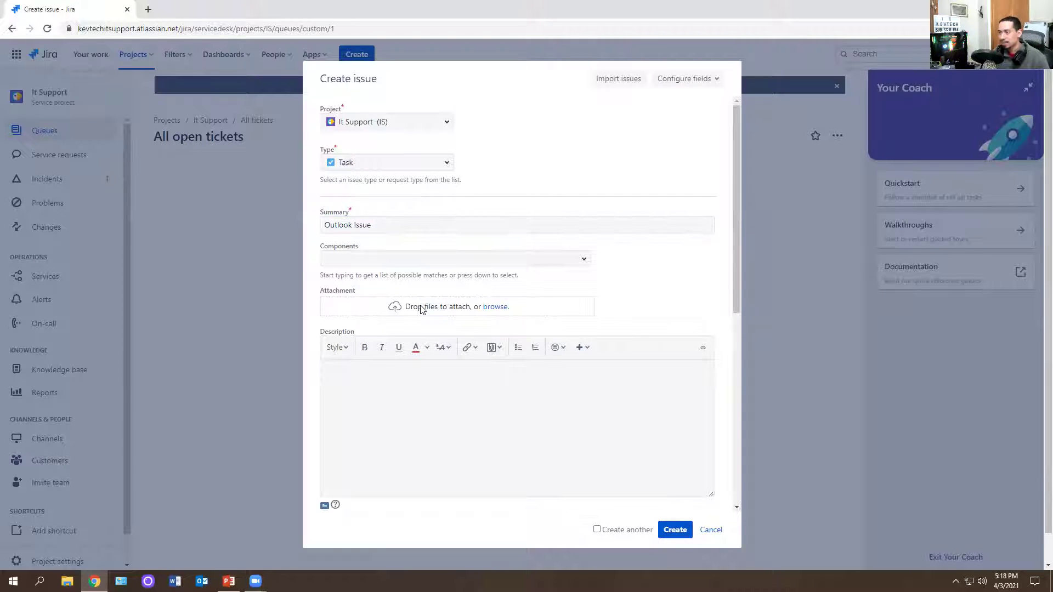
Set the issue's component to Active Directory and enter the description "Account is locked out."
click(584, 259)
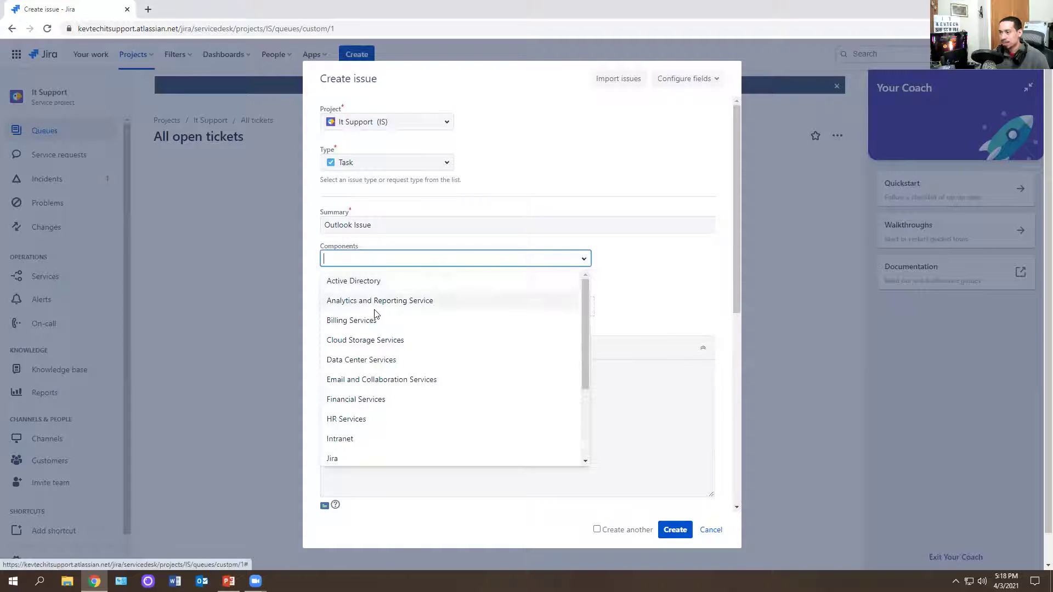
scroll(371, 313, down, 2)
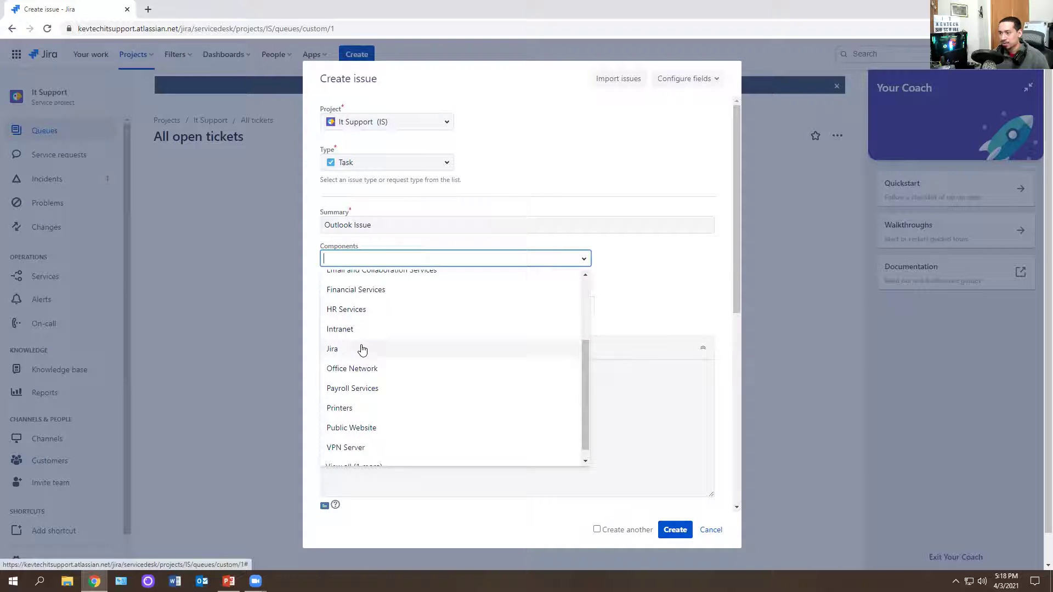
scroll(359, 348, down, 1)
scroll(359, 351, up, 3)
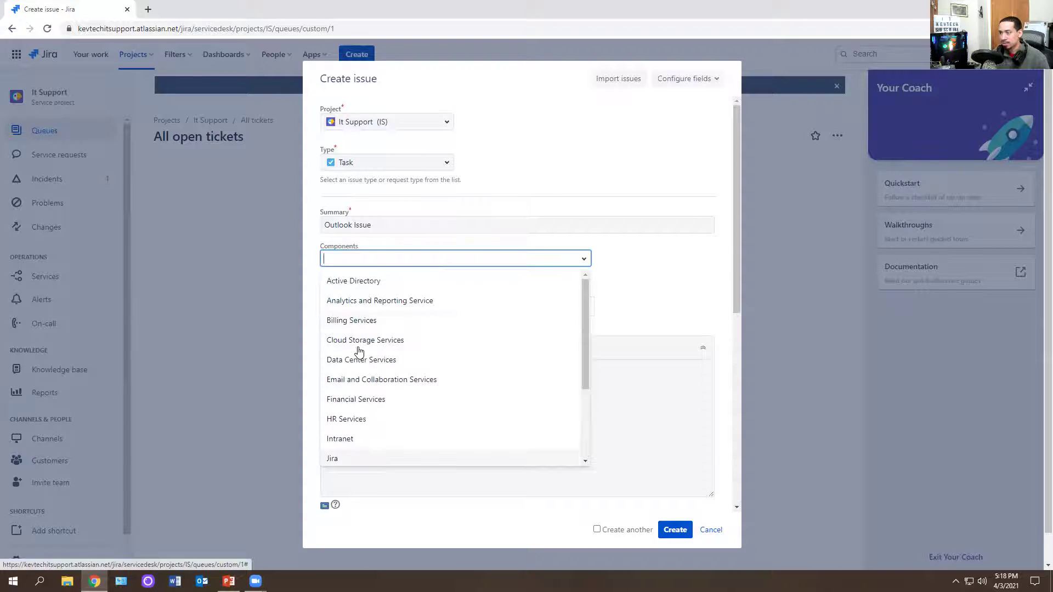
scroll(362, 312, down, 1)
scroll(389, 320, down, 3)
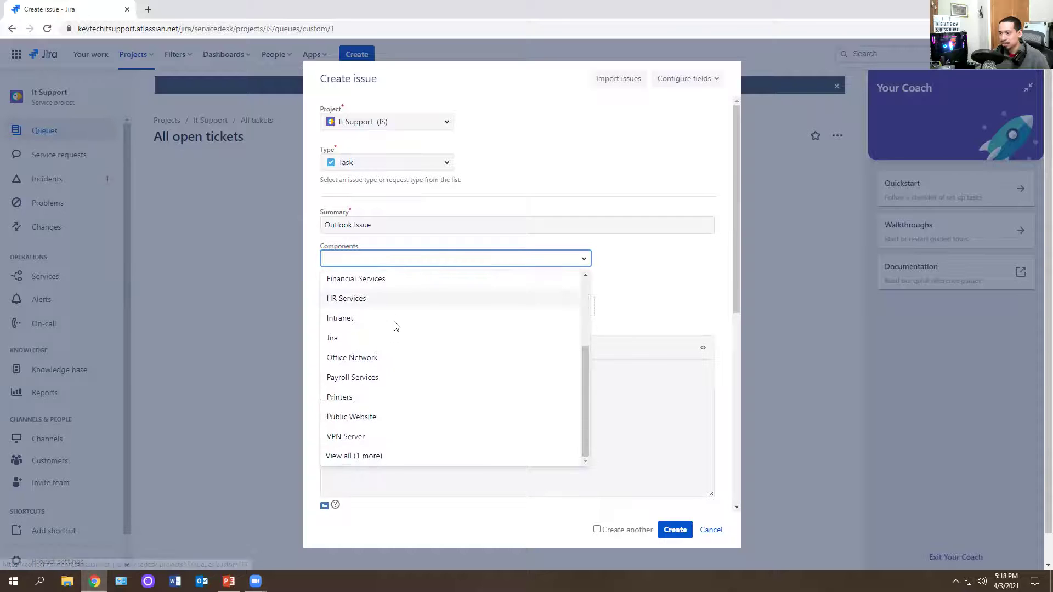
click(346, 456)
scroll(409, 362, up, 5)
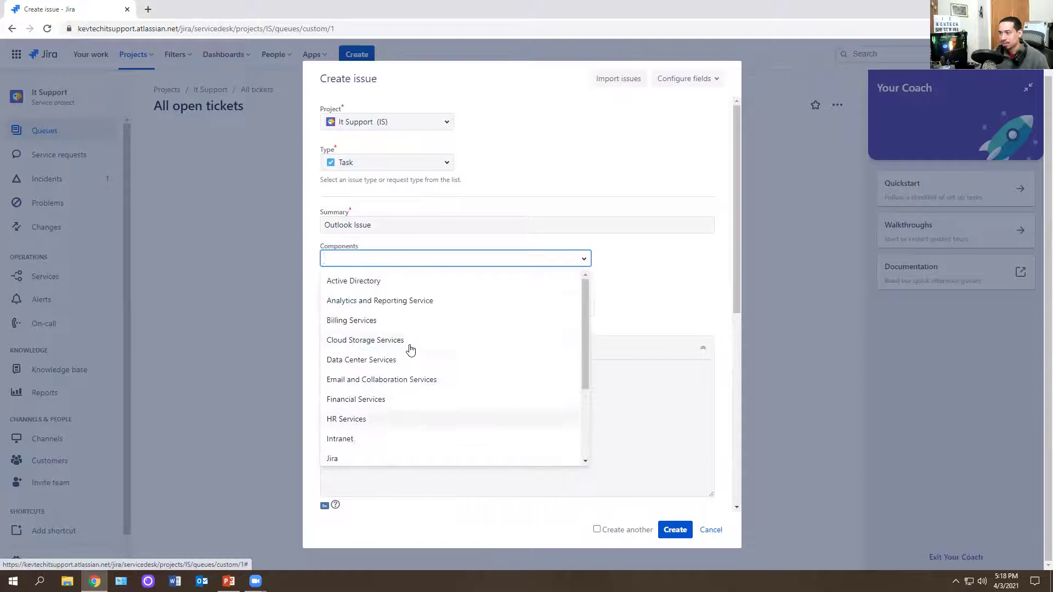
click(393, 279)
click(402, 415)
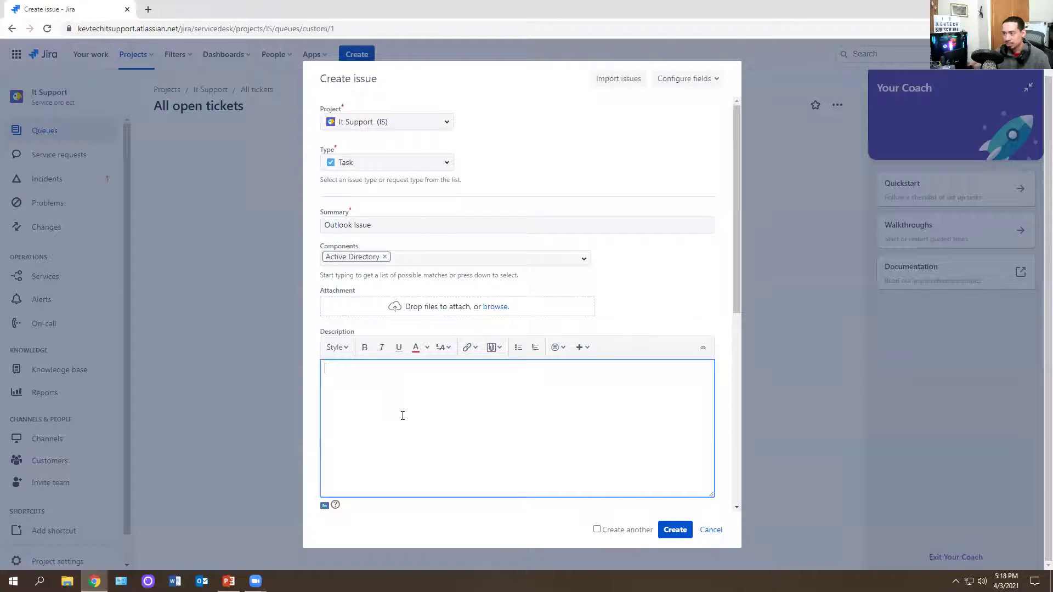
text(Account is locked out.)
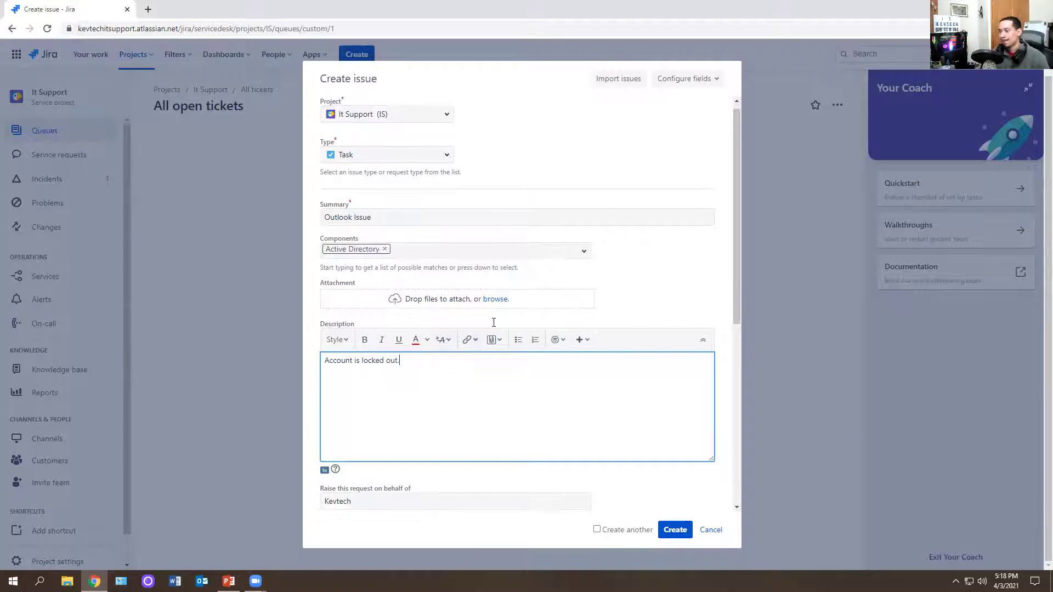
Assign the new issue to your own Kevtech account and set its priority to Highest
scroll(439, 271, down, 6)
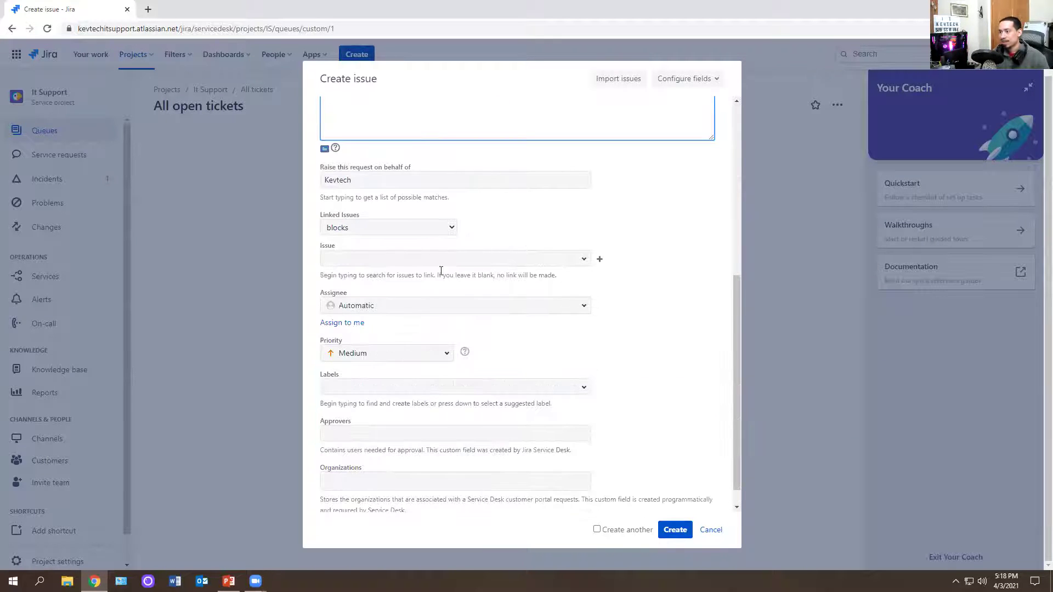
click(407, 224)
click(519, 212)
scroll(518, 214, down, 1)
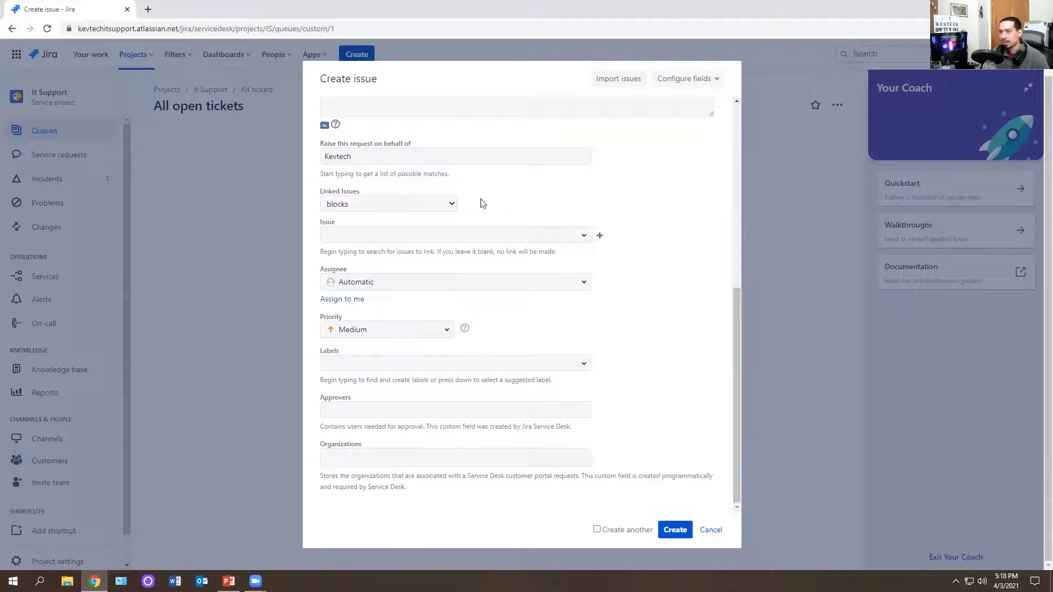
click(582, 237)
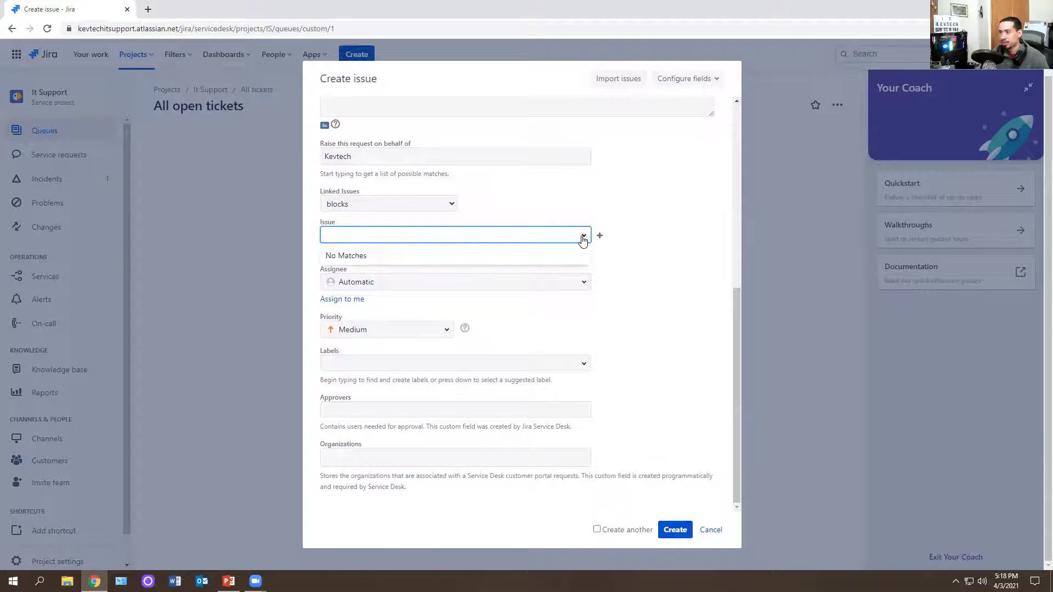
click(423, 282)
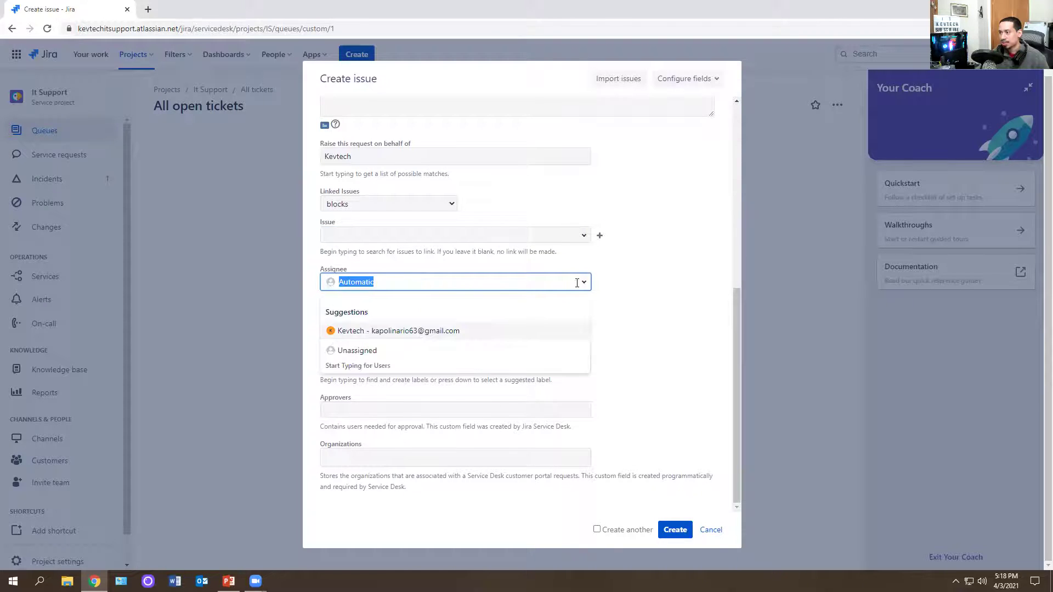
click(393, 332)
click(409, 327)
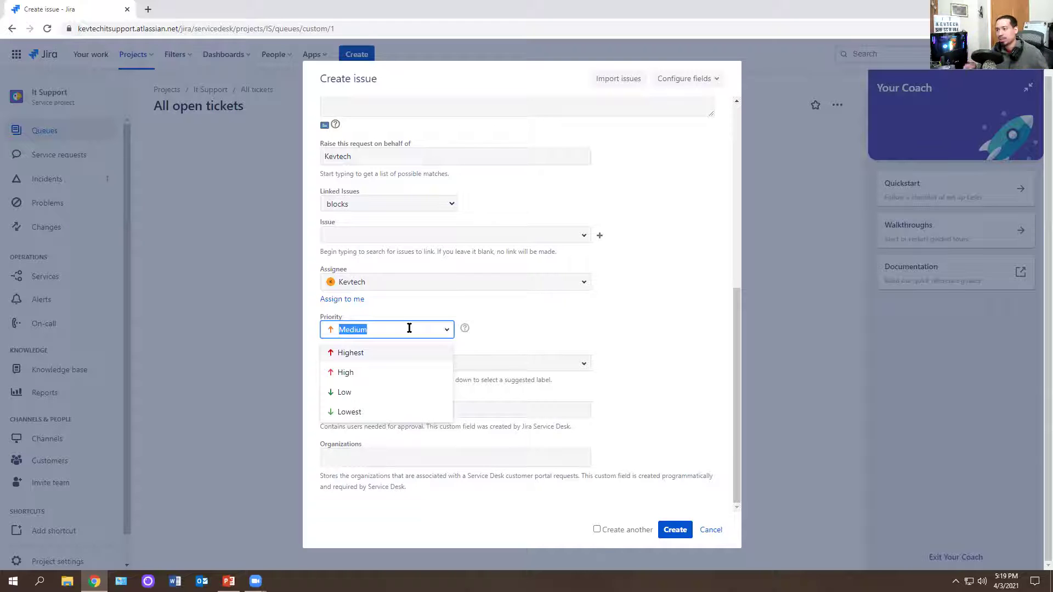
click(395, 354)
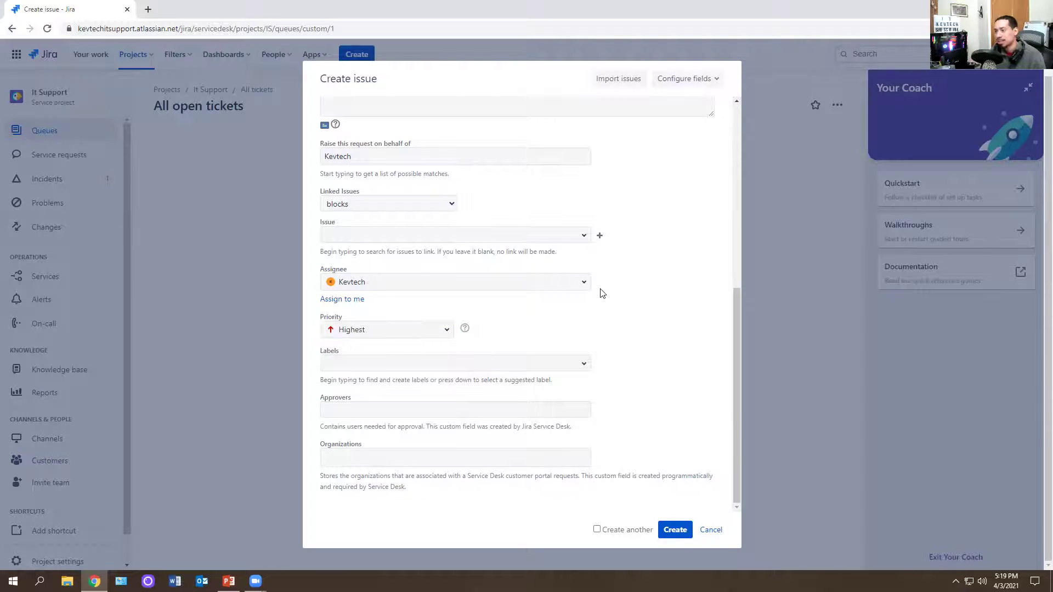
Review the completed issue fields, leave the labels empty and create the issue
scroll(600, 291, up, 5)
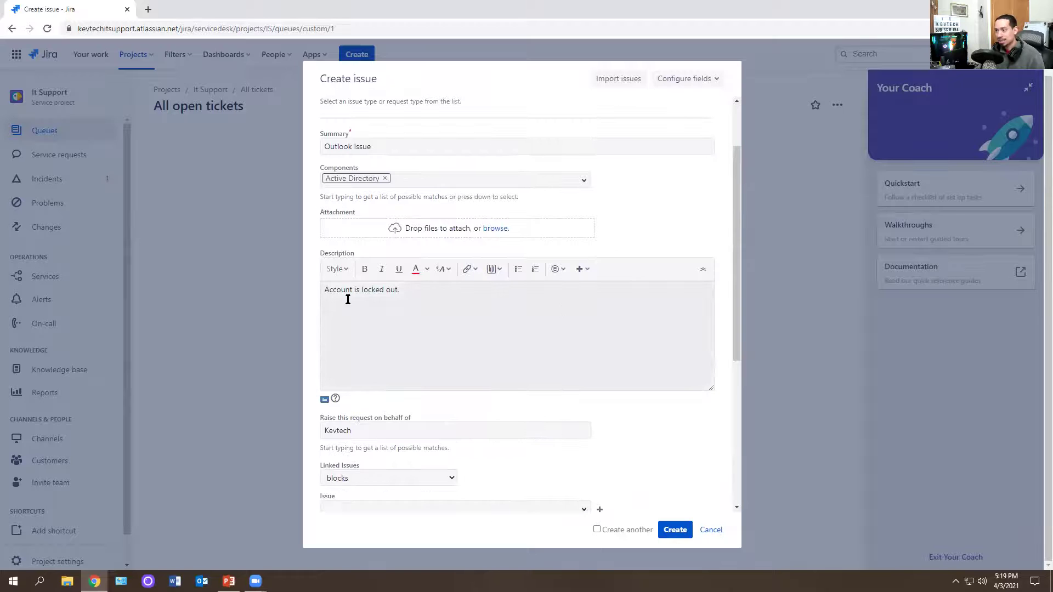
scroll(508, 311, down, 5)
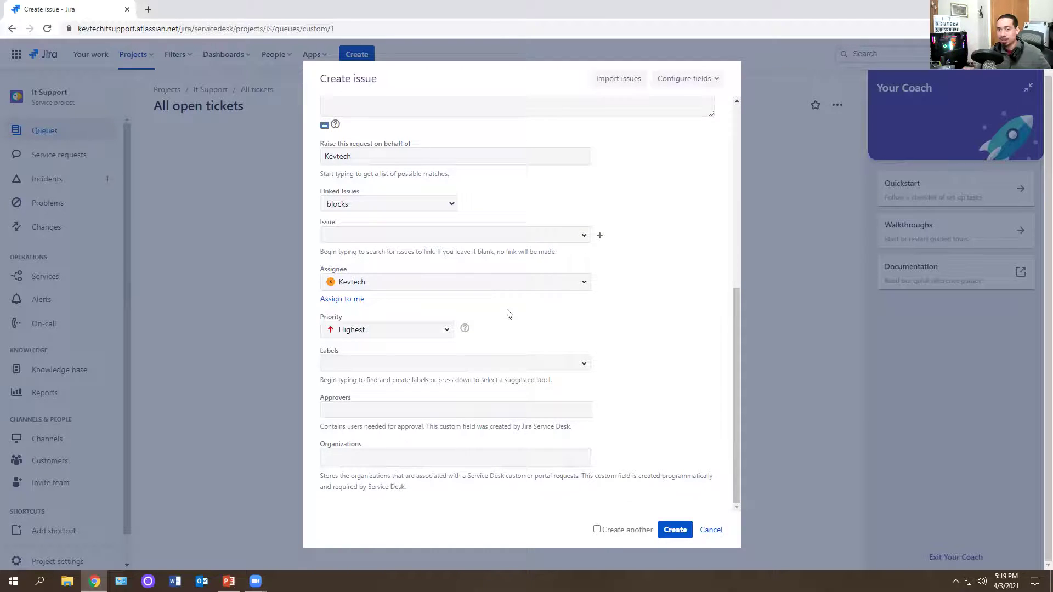
click(581, 370)
click(645, 337)
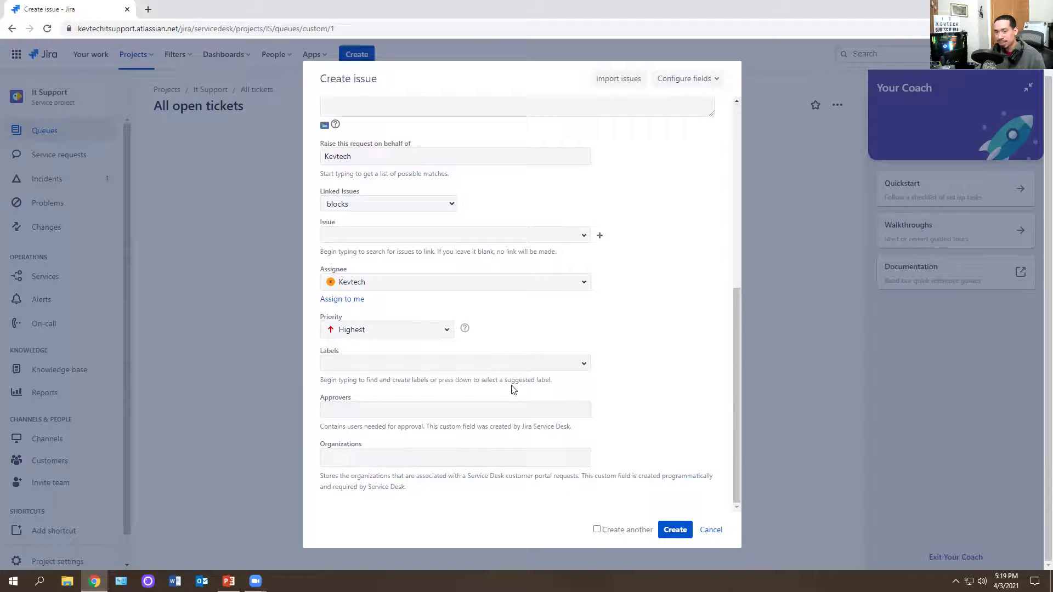
click(683, 528)
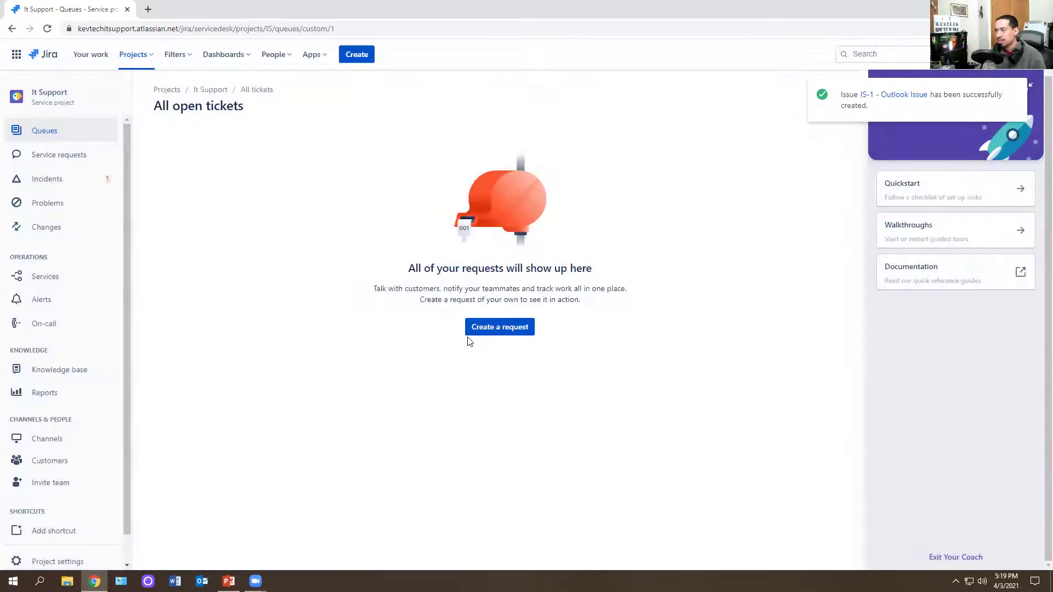
Open the newly created Outlook Issue ticket, dismiss the tour and save the internal note "I unlocked just now."
click(880, 95)
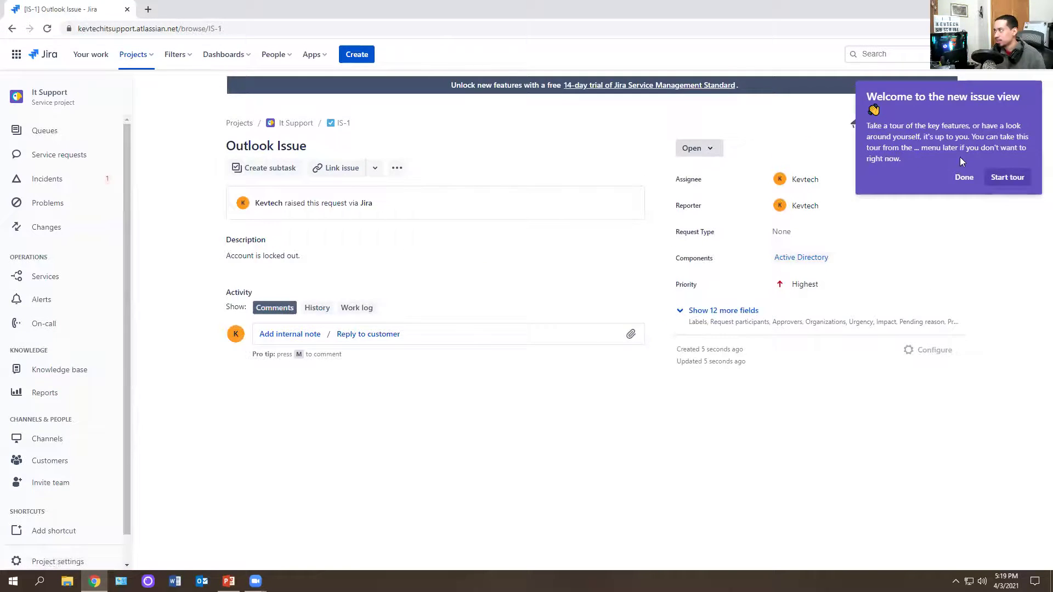
click(964, 177)
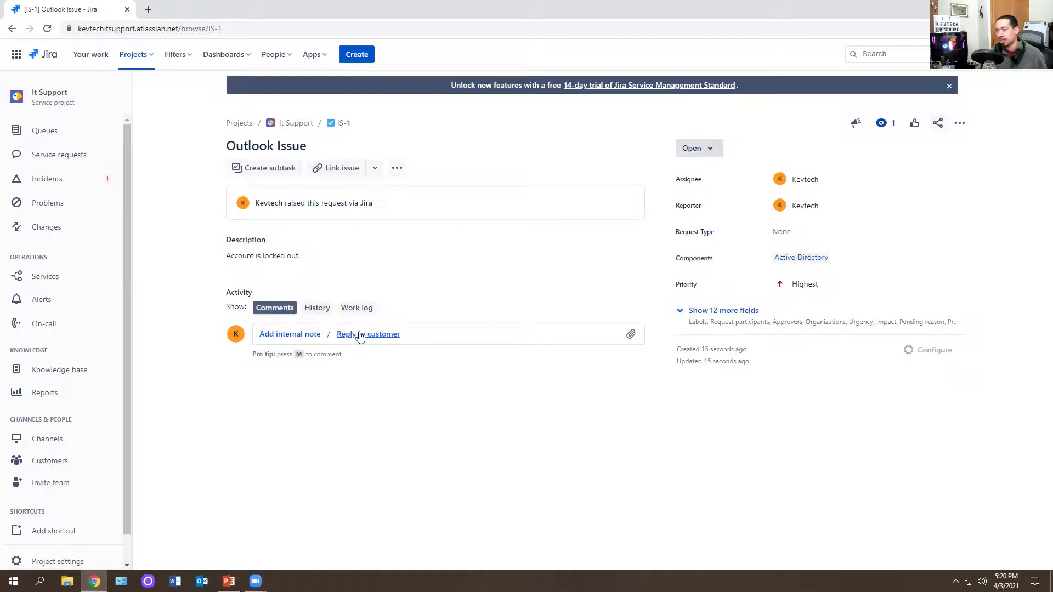
click(302, 335)
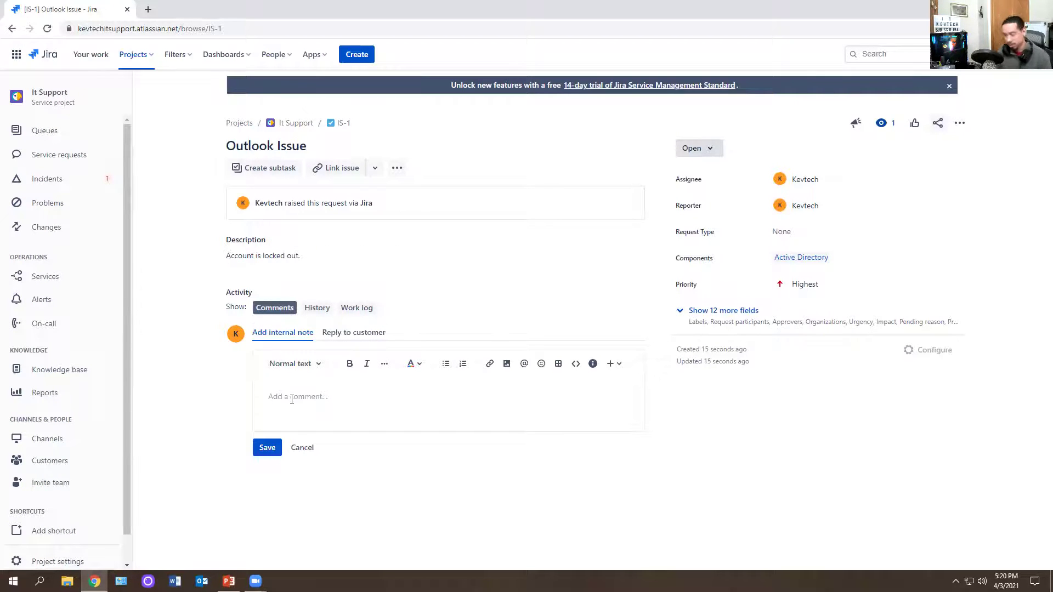
text(I unlo)
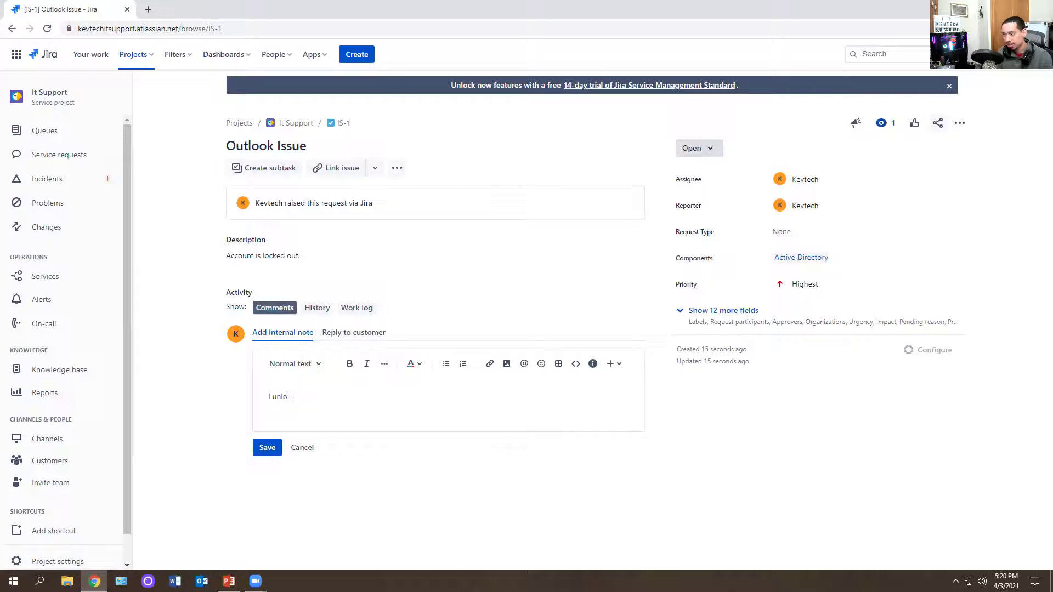
text(cked just now.)
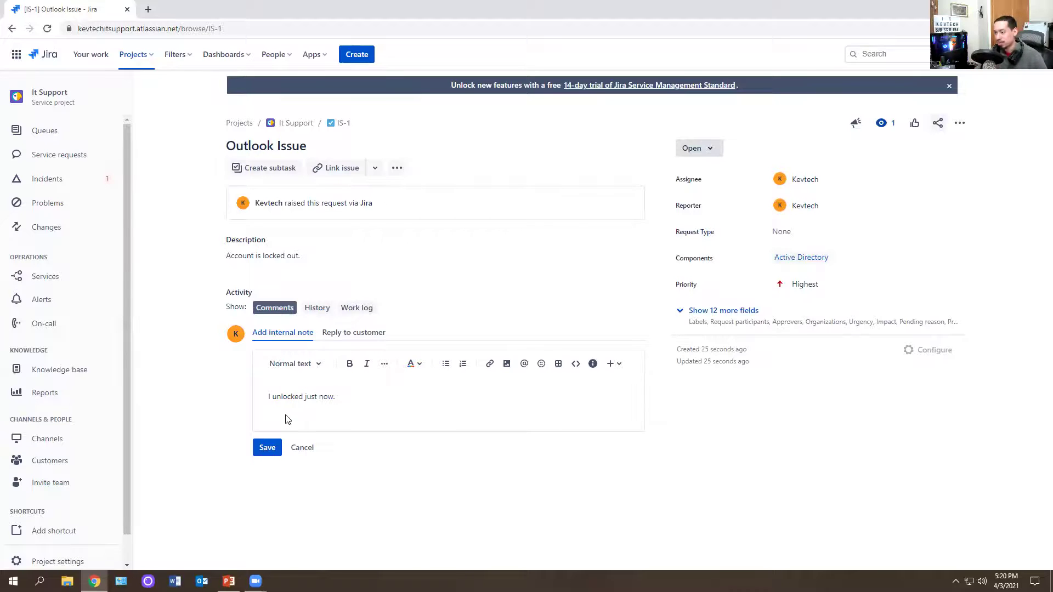
click(267, 448)
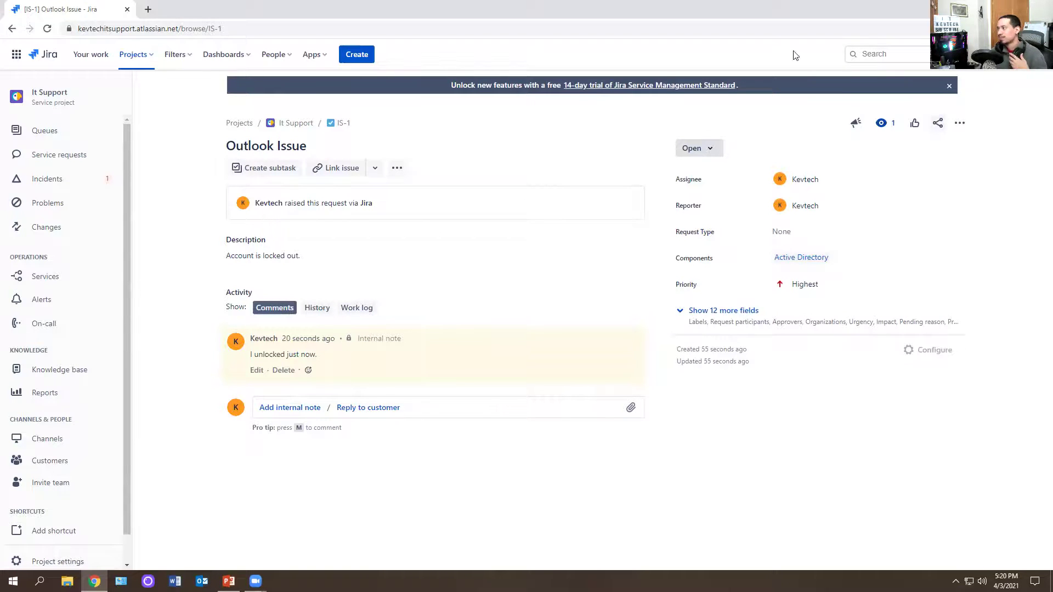
Examine the Outlook Issue ticket's available status transitions, further issue actions and assignee choices without changing anything
click(703, 150)
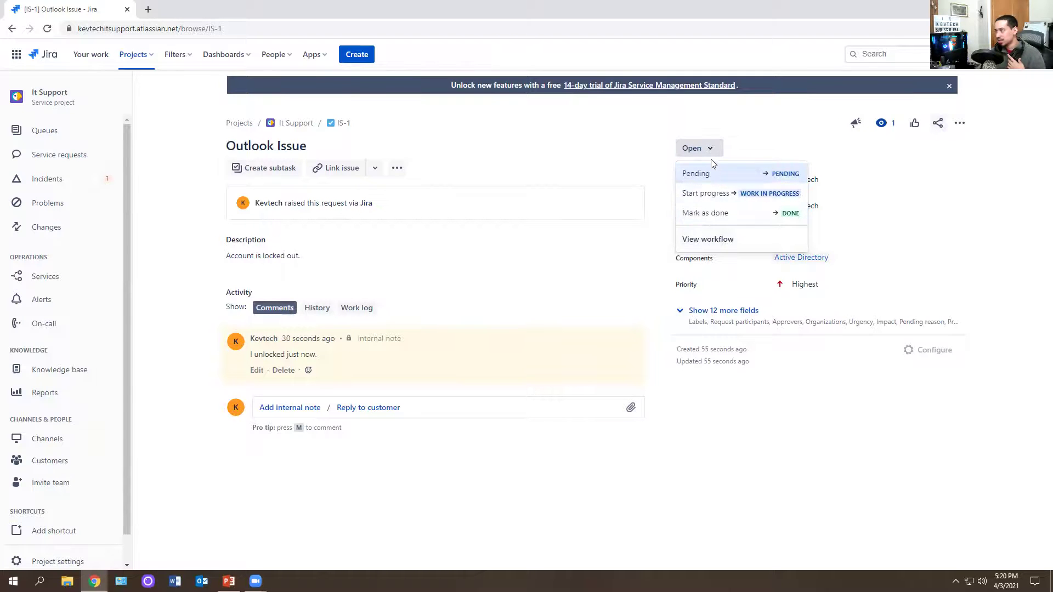
click(505, 144)
click(397, 169)
click(570, 175)
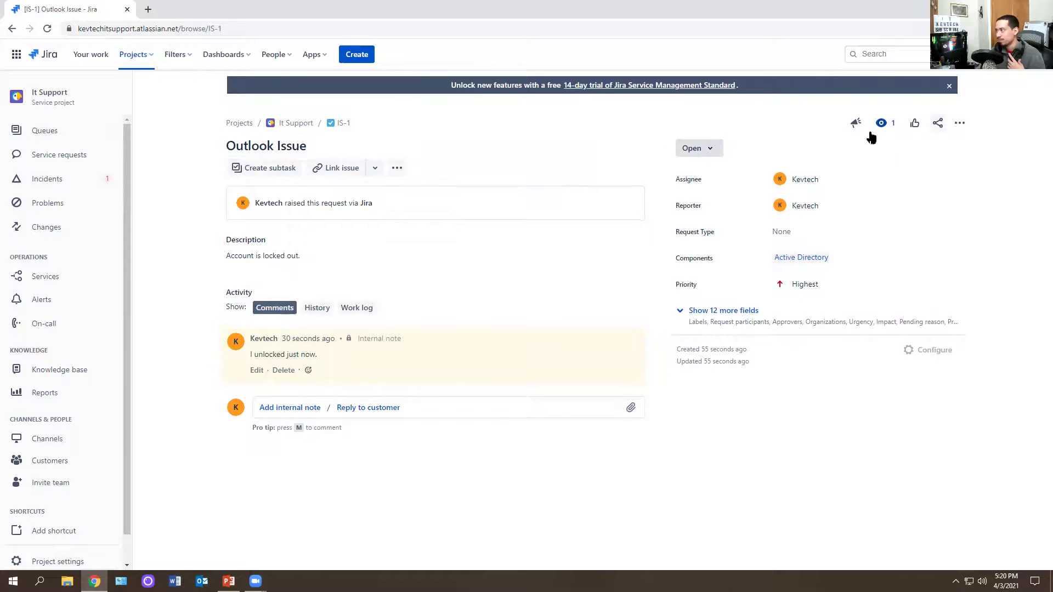
click(958, 125)
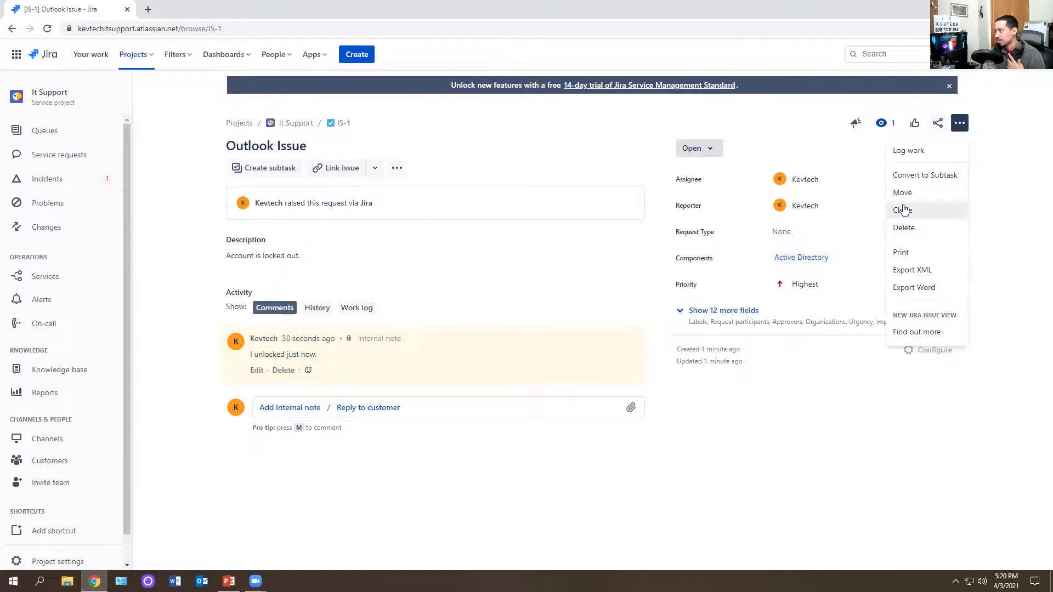
click(840, 179)
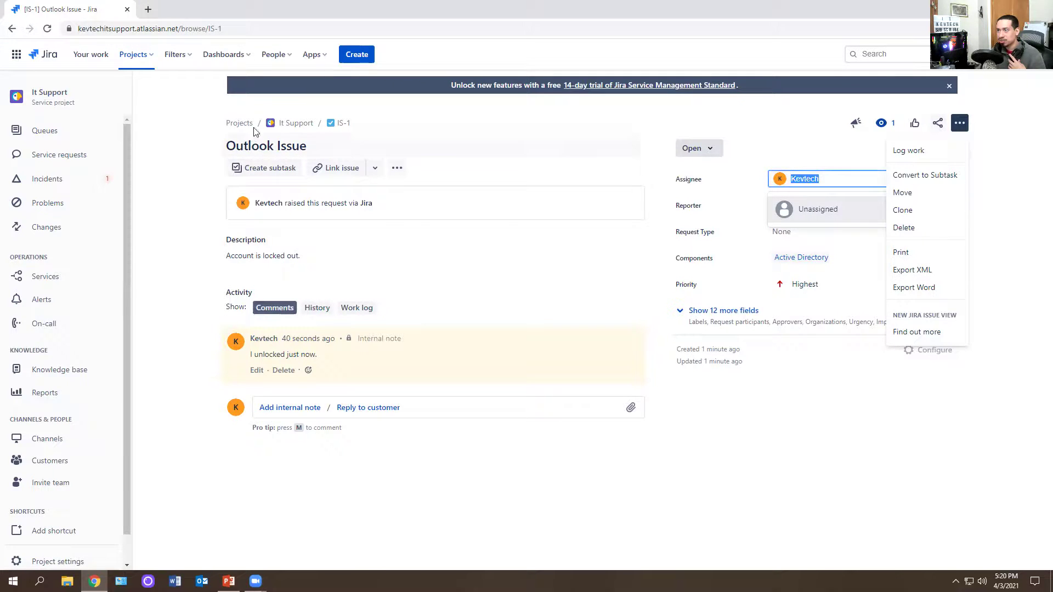
Open ticket IS-1 in a new browser tab, dismiss the field layout introduction and check its additional link options
click(295, 123)
click(331, 122)
click(344, 123)
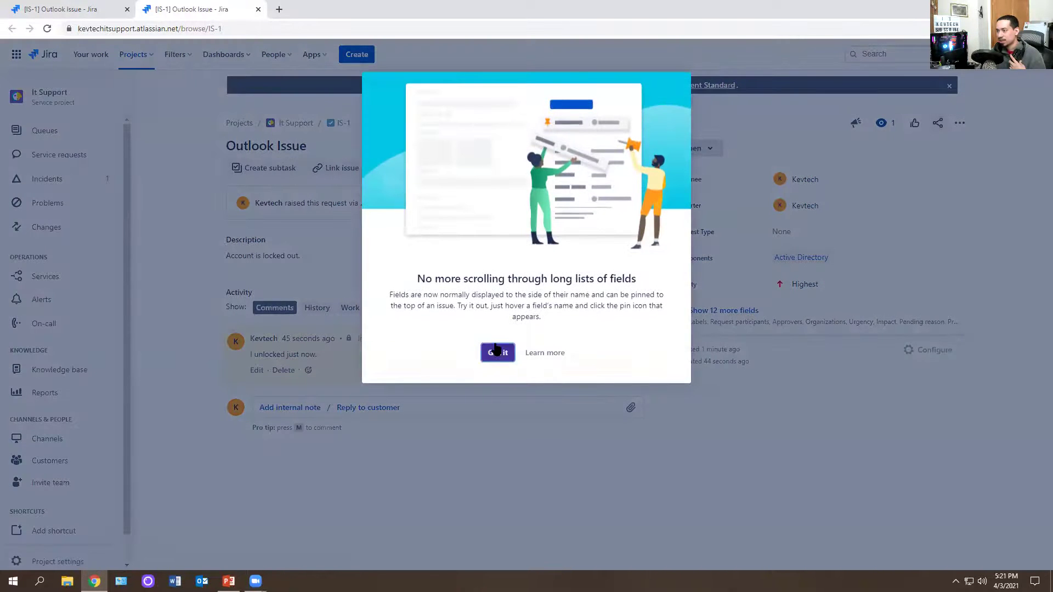
click(496, 352)
click(375, 169)
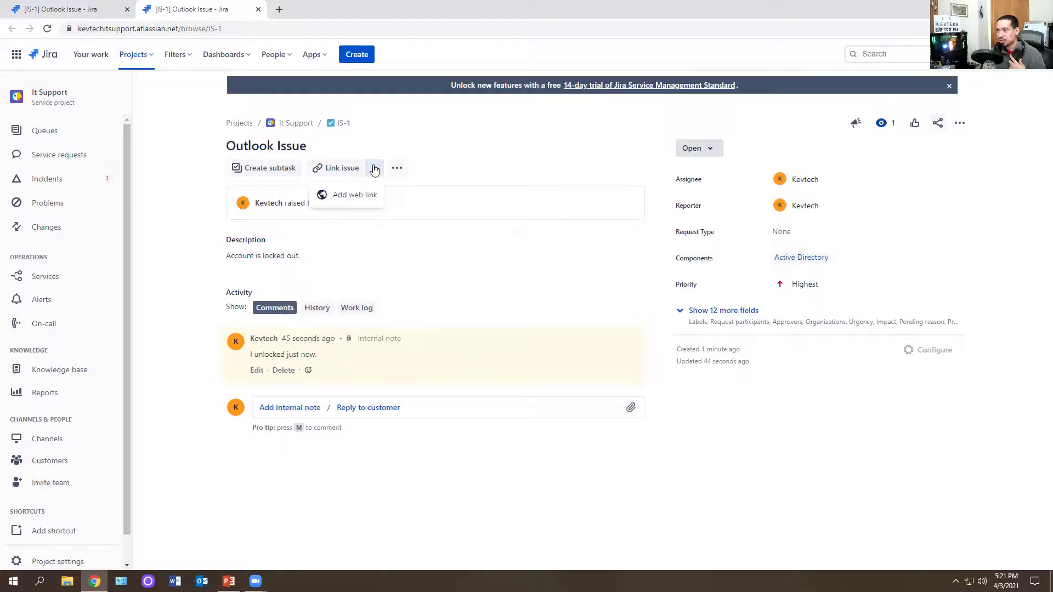
Move the ticket to Pending with the customer-visible comment "I unlocked your account just now."
click(697, 149)
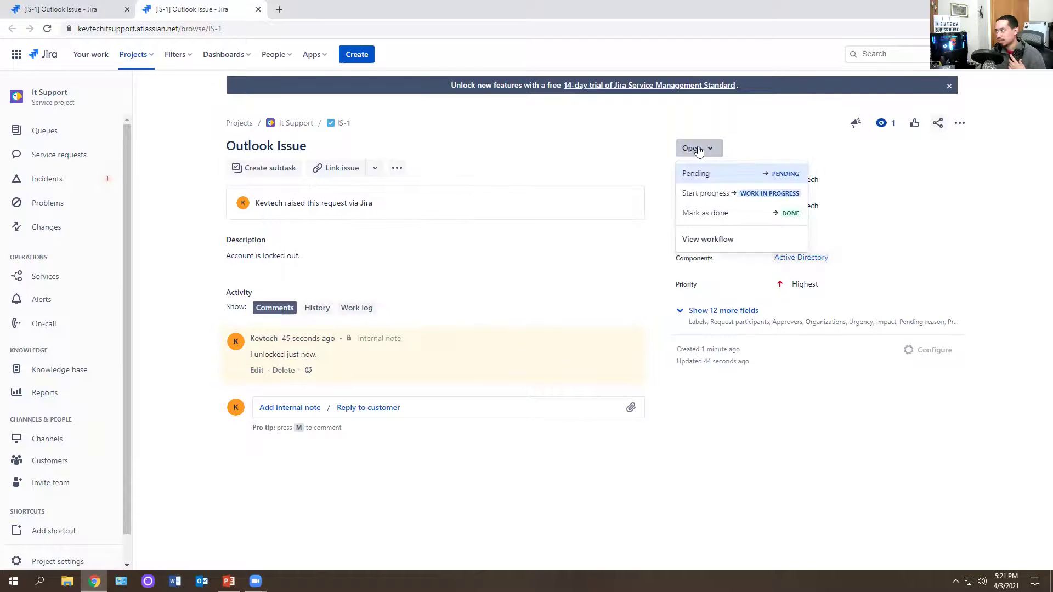
click(697, 174)
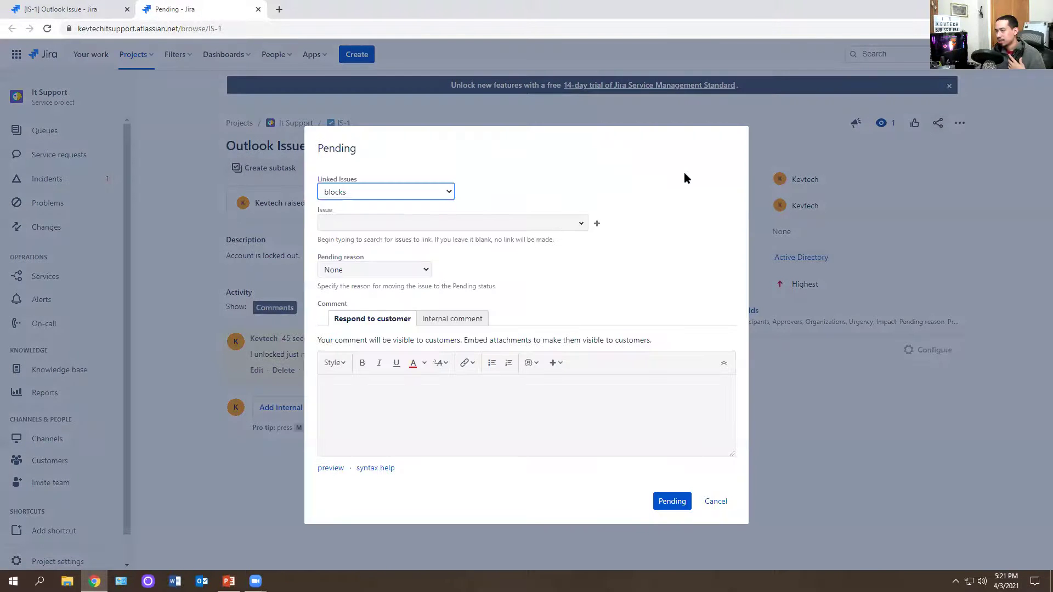
click(412, 395)
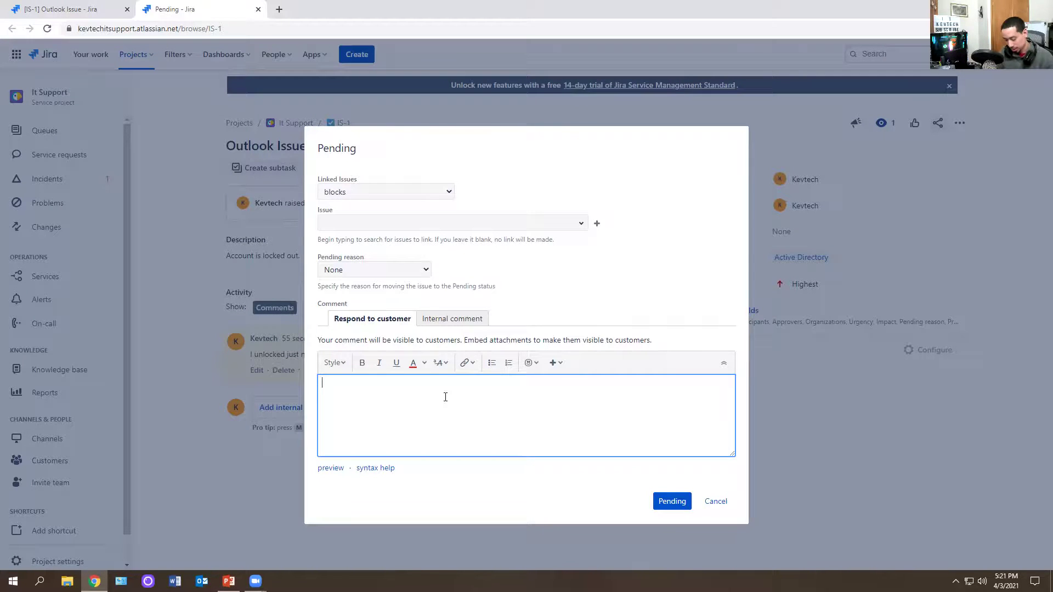
text(I unlocked your account just now.)
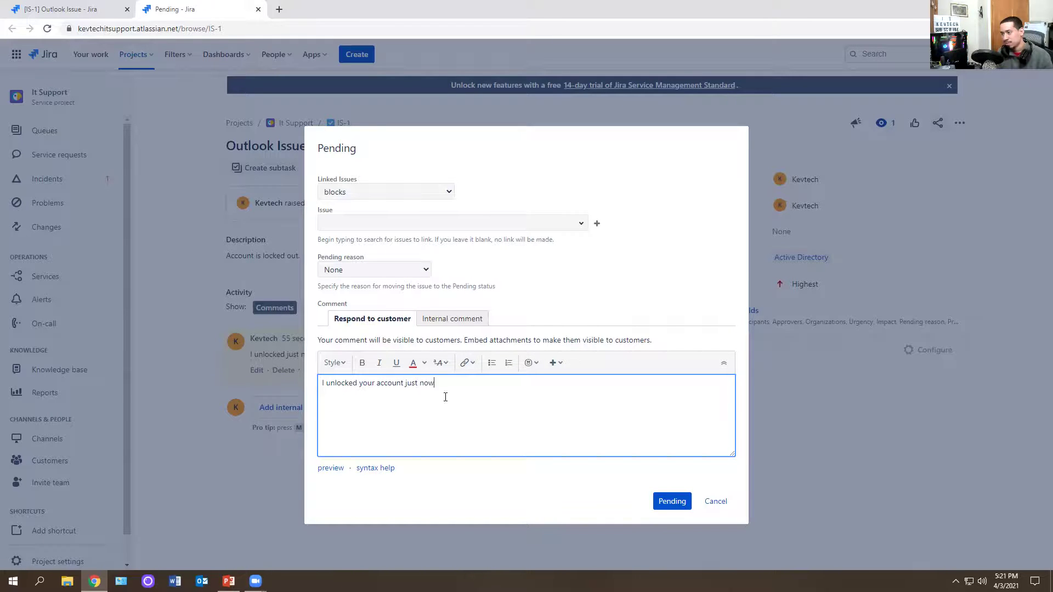
click(664, 502)
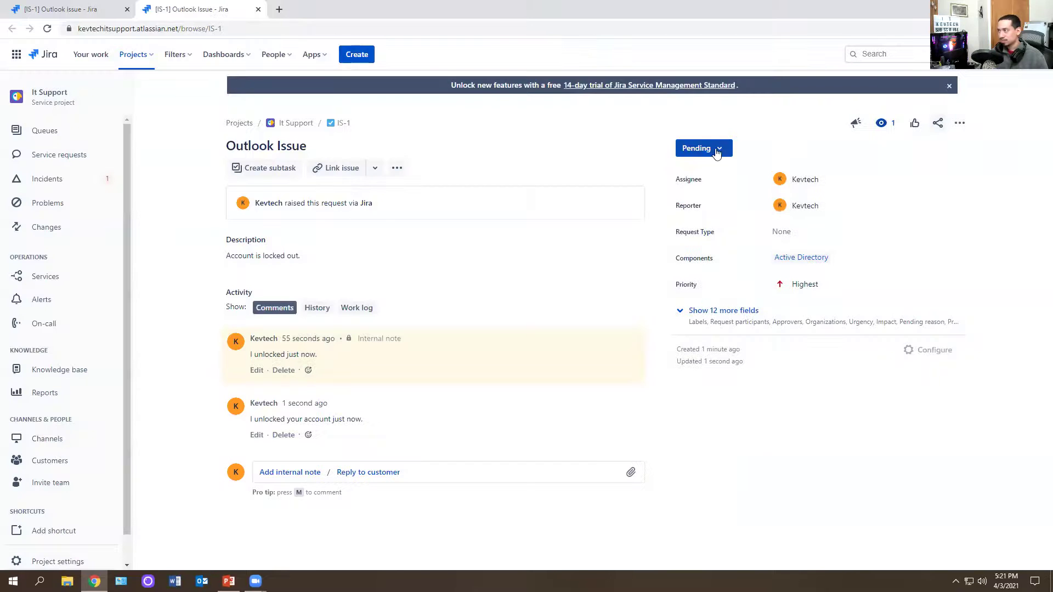
Start progress on the pending ticket to set its status to Work in progress
click(717, 152)
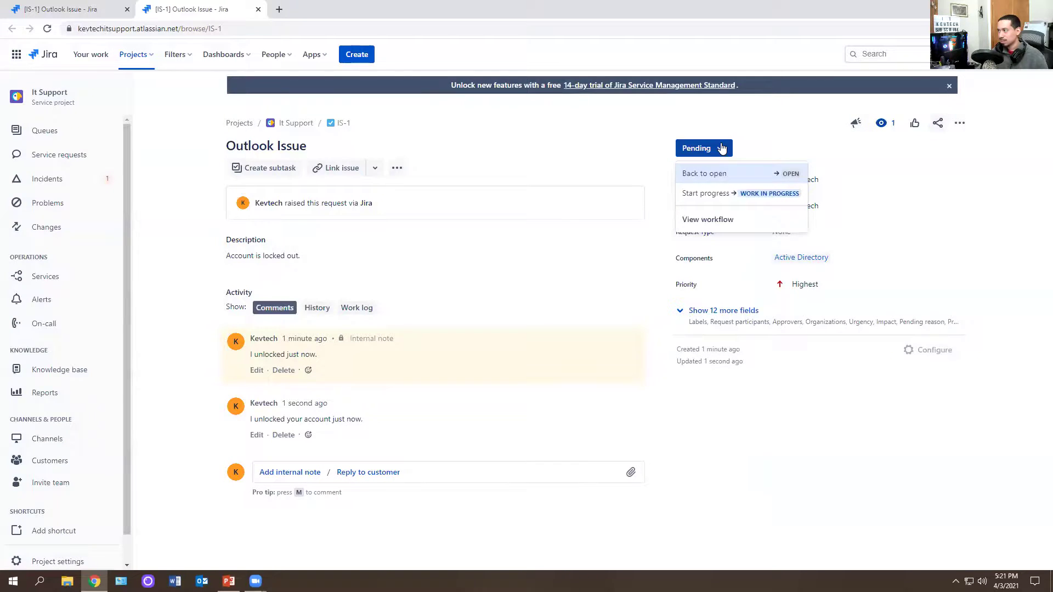
click(710, 193)
click(641, 448)
Mark the ticket as done with the resolution Done and the customer-visible comment "account has been unlocked."
click(754, 154)
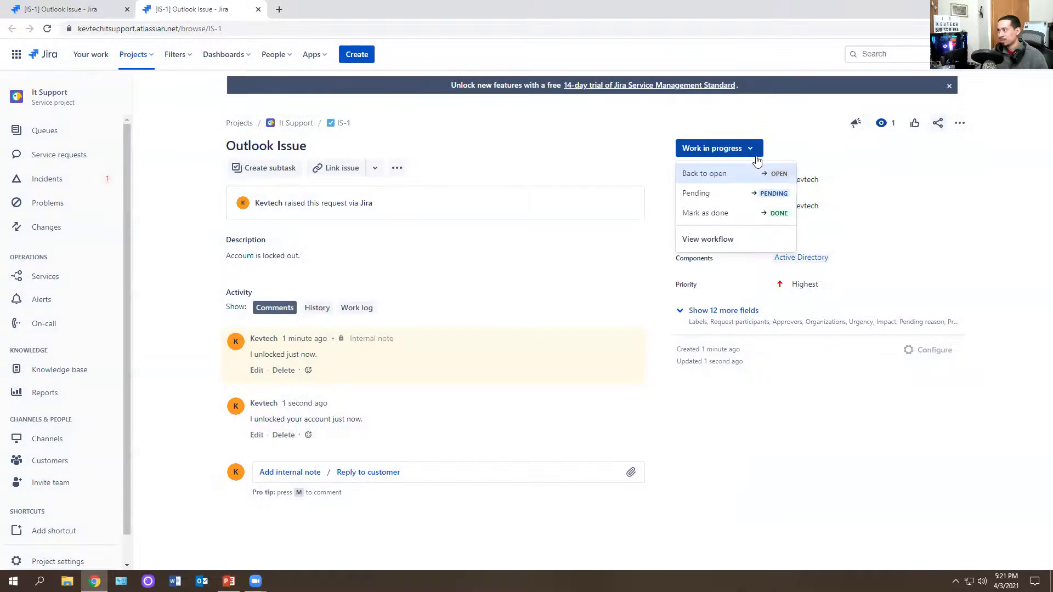
click(723, 216)
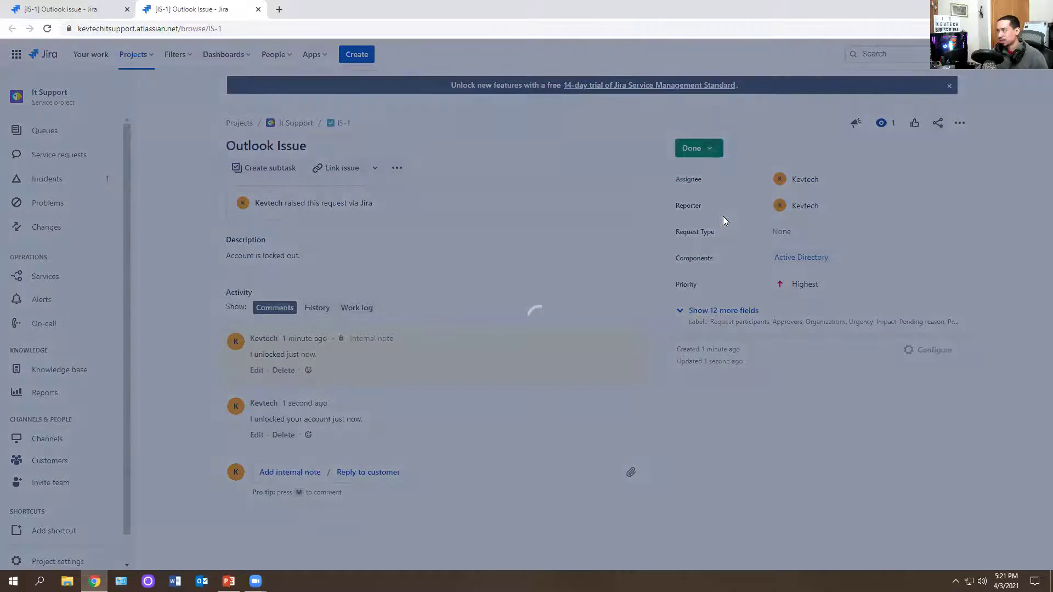
text(acco)
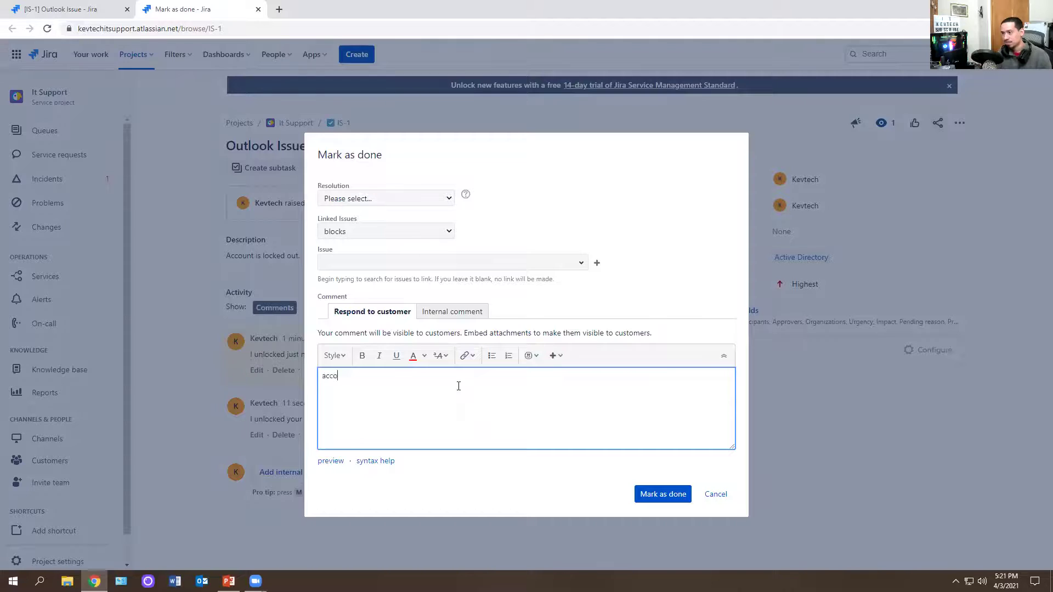
text(unt has been unlocked.)
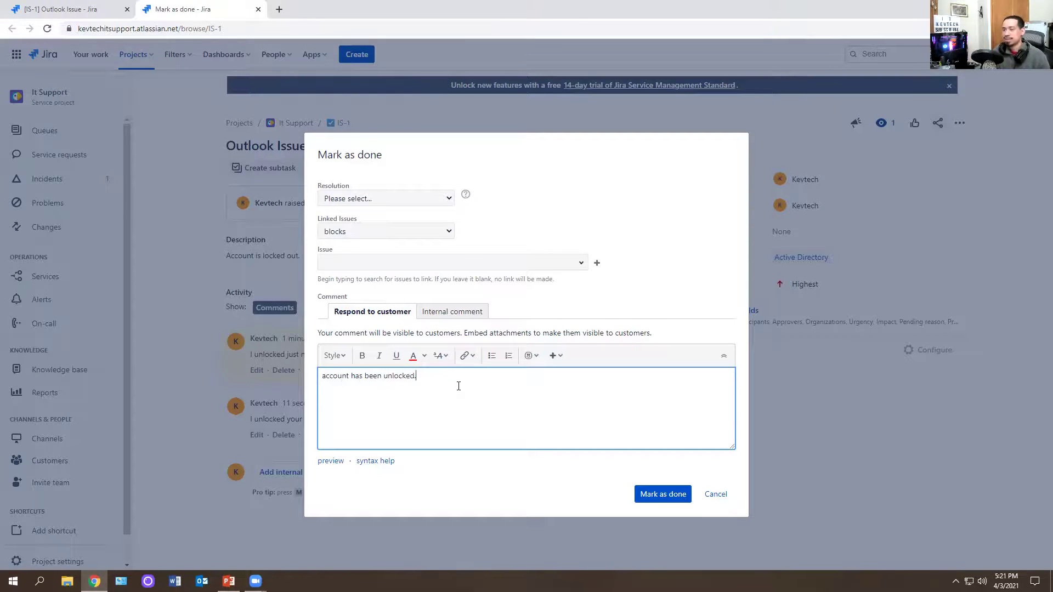
click(639, 495)
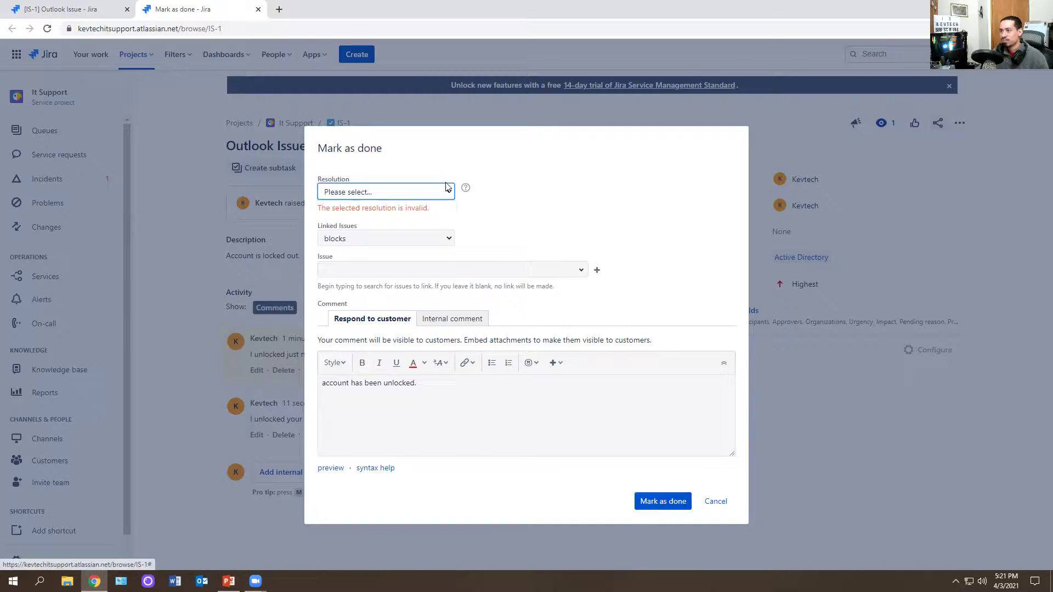
click(424, 197)
click(385, 216)
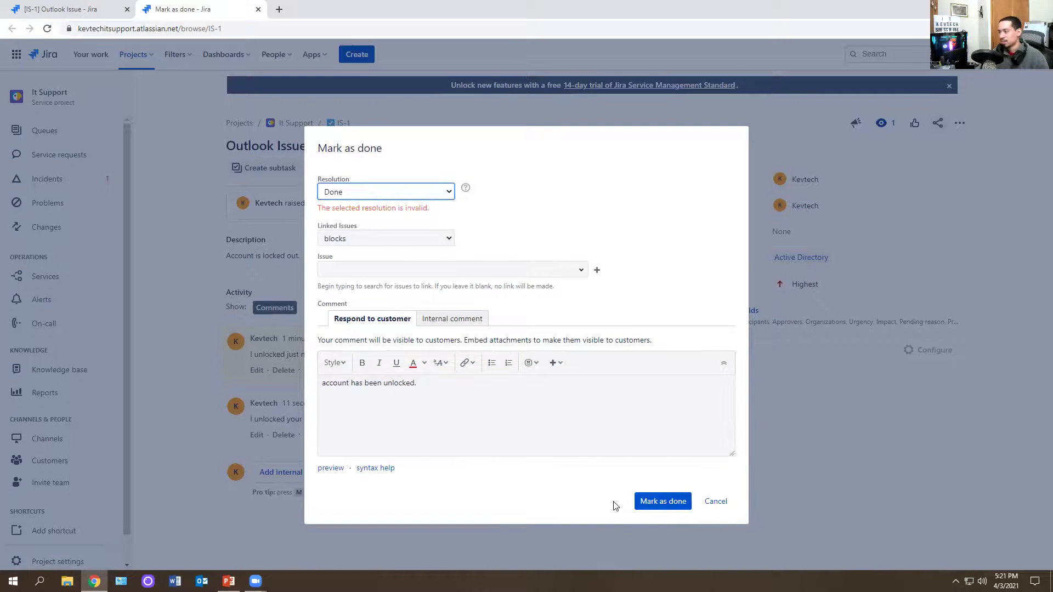
click(652, 508)
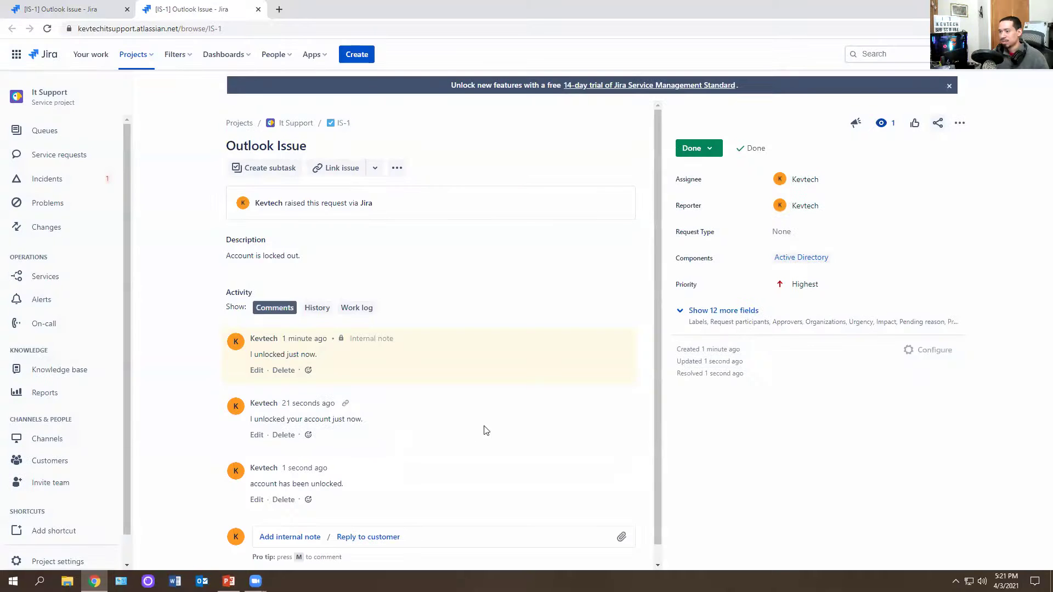
scroll(368, 388, down, 1)
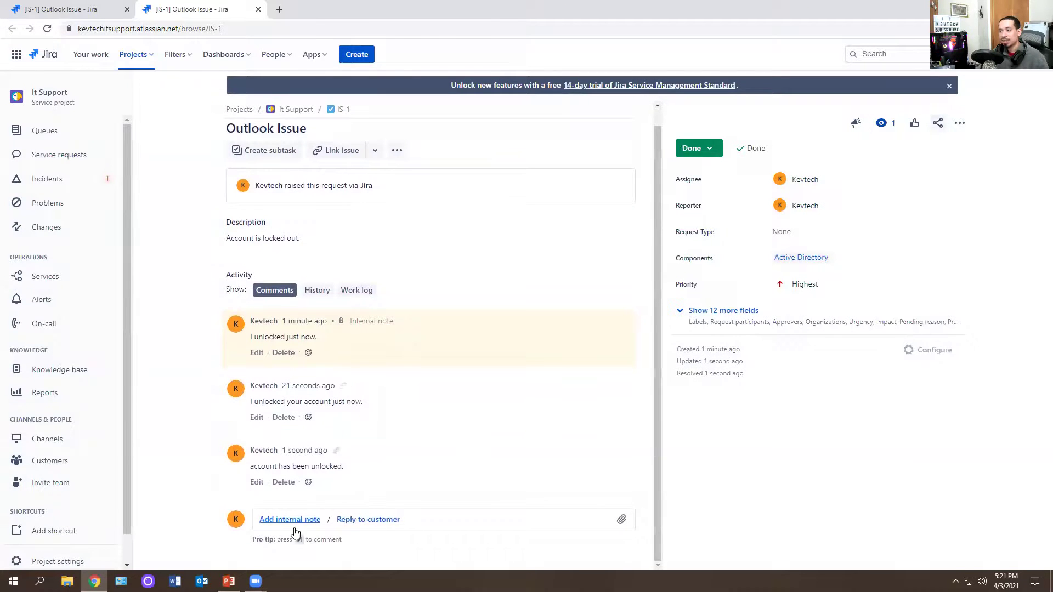